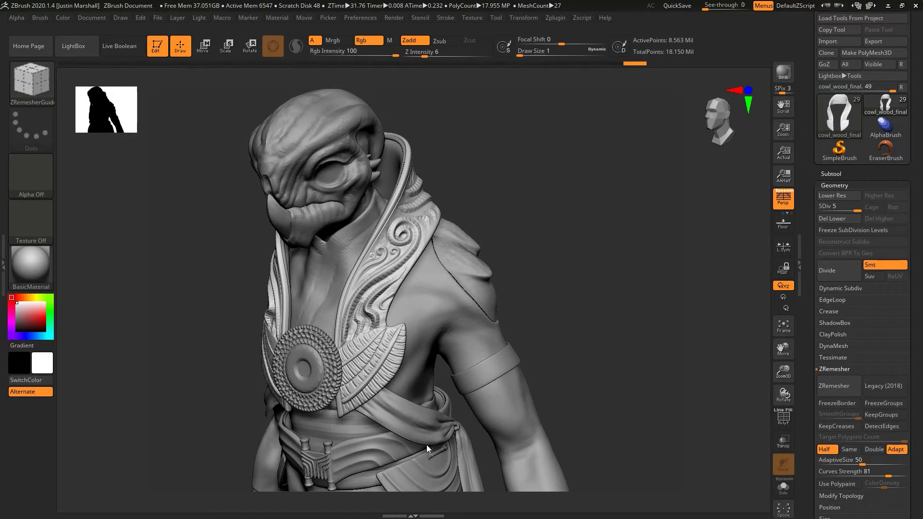
Step: Drop cowl_wood_final to SDiv 1, cutting it from 8.563 million to 33,455 active points
mouse_move(541, 336)
mouse_down()
mouse_move(561, 328)
mouse_move(362, 326)
mouse_up()
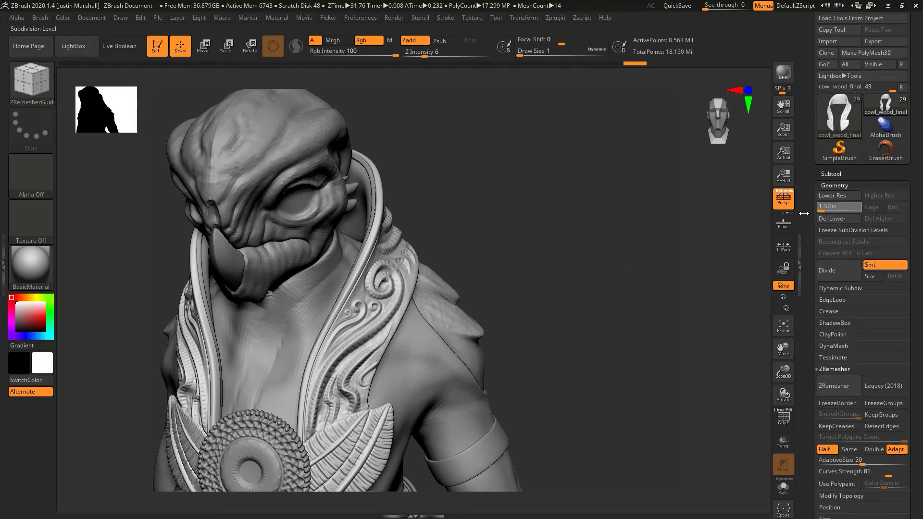
drag(564, 278, 387, 324)
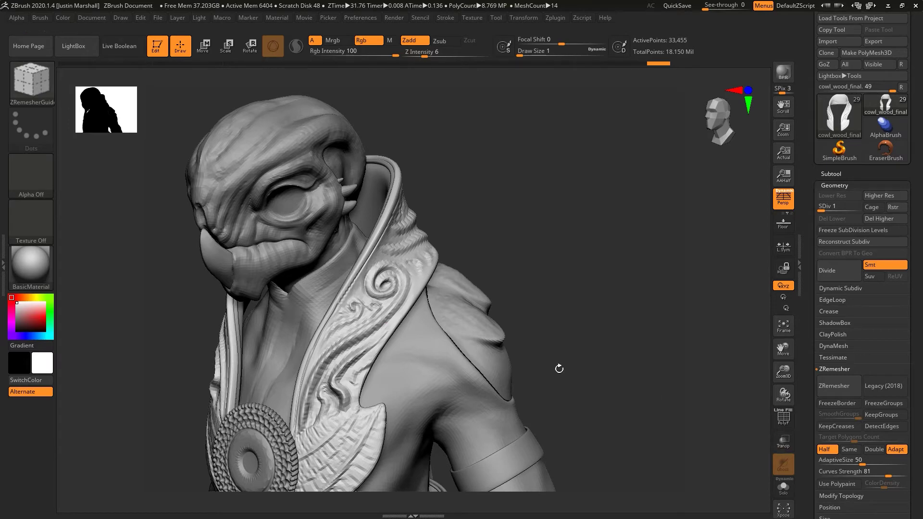
Step: Inspect the cowl's PolyF wireframe up close, then freeze its subdivision levels
drag(559, 294, 758, 408)
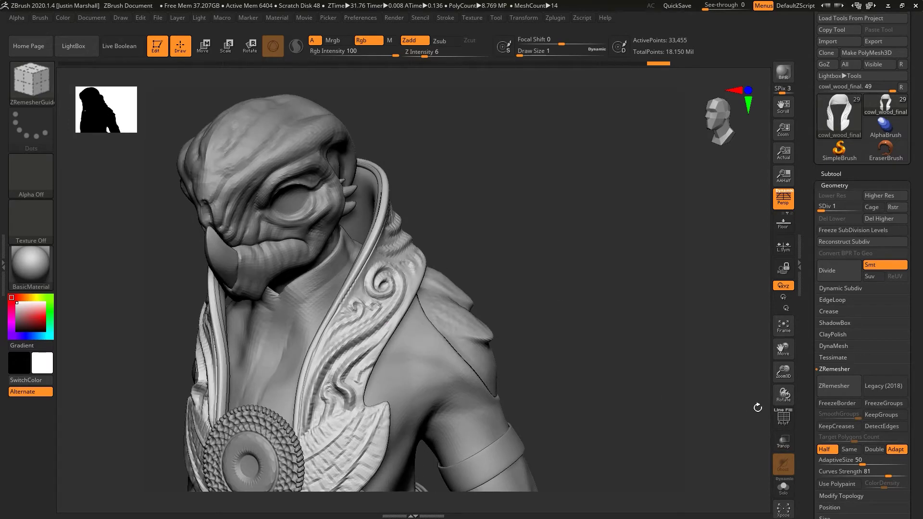
click(784, 417)
alt+drag(585, 346, 354, 282)
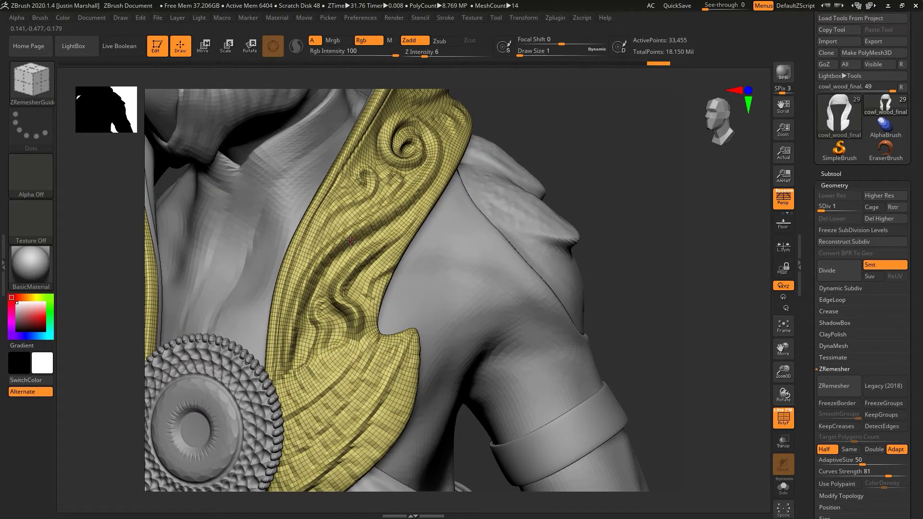
alt+drag(642, 254, 569, 248)
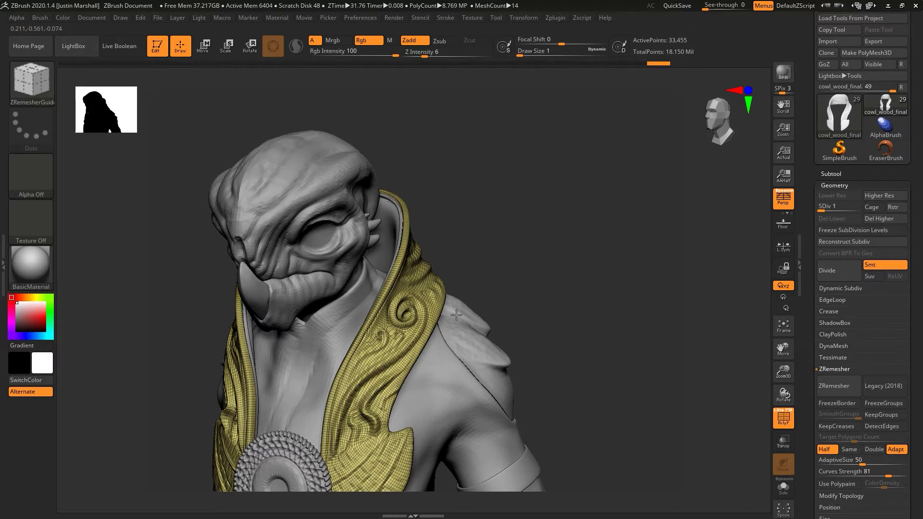
click(844, 229)
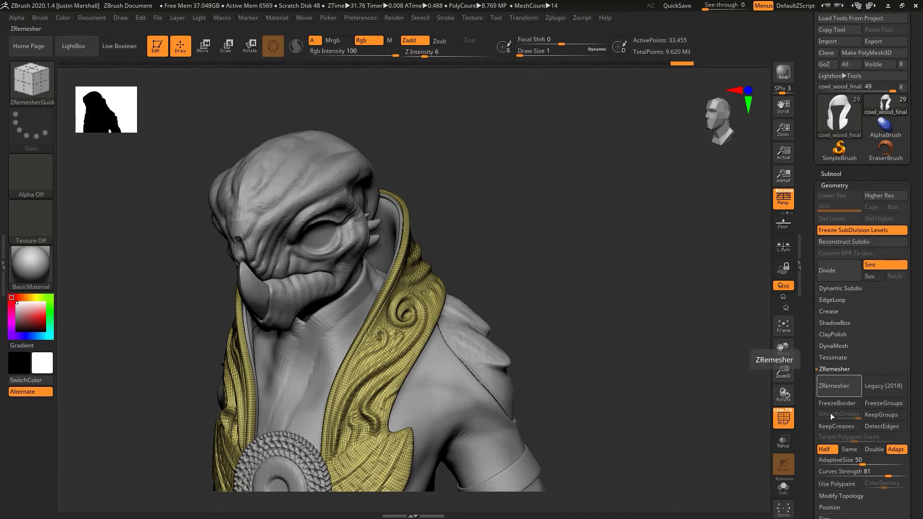
Step: Set the ZRemesher target to Same and remesh the cowl to 36,561 active points
click(850, 449)
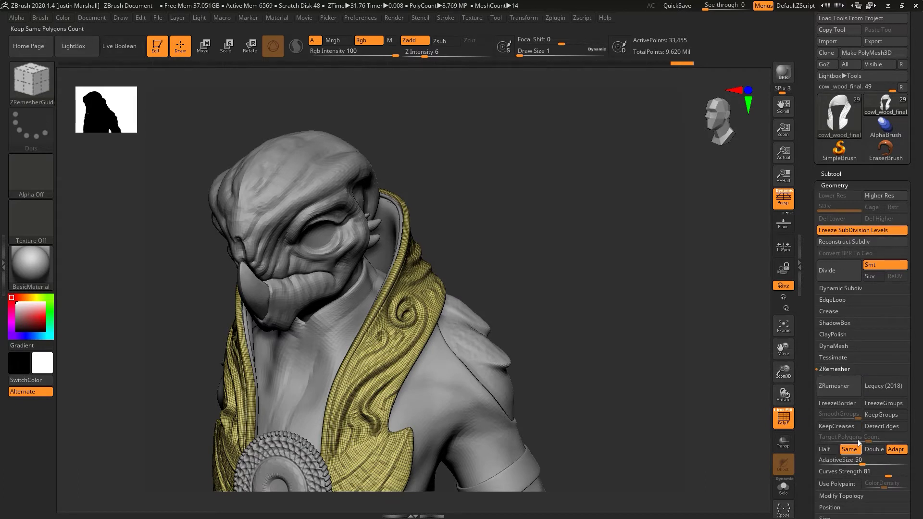
click(841, 386)
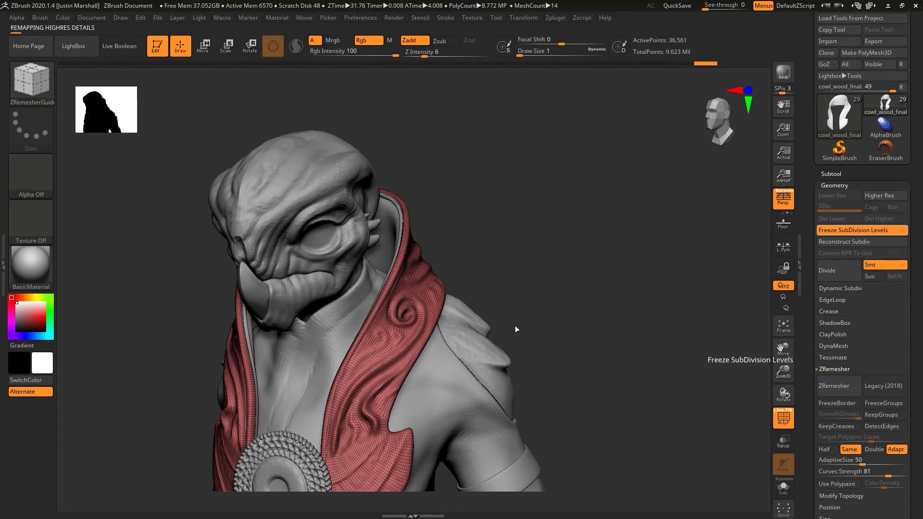
Step: Hide the wireframe and switch to the ZRemesherGuide brush
click(783, 418)
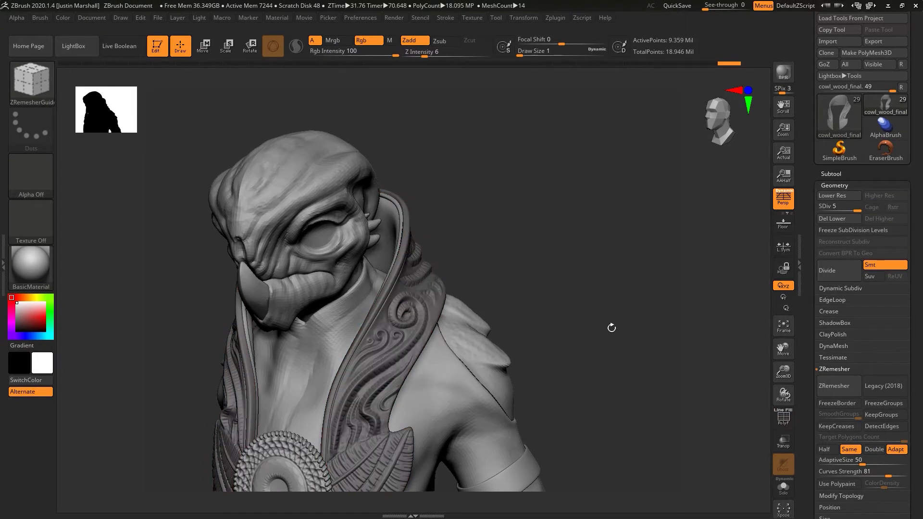
ctrl+right_drag(610, 325, 601, 294)
key(b)
key(z)
key(g)
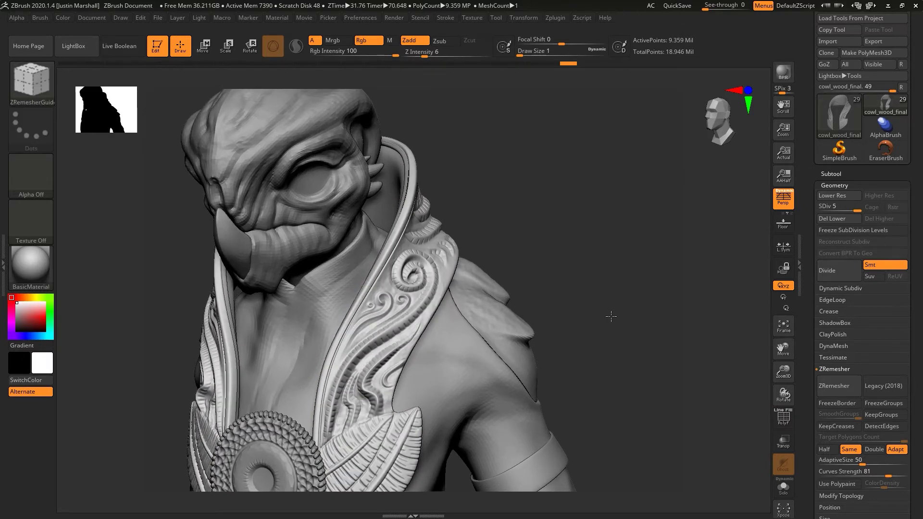
Step: Lower the cowl's subdivision level step by step down to SDiv 1
drag(608, 313, 627, 336)
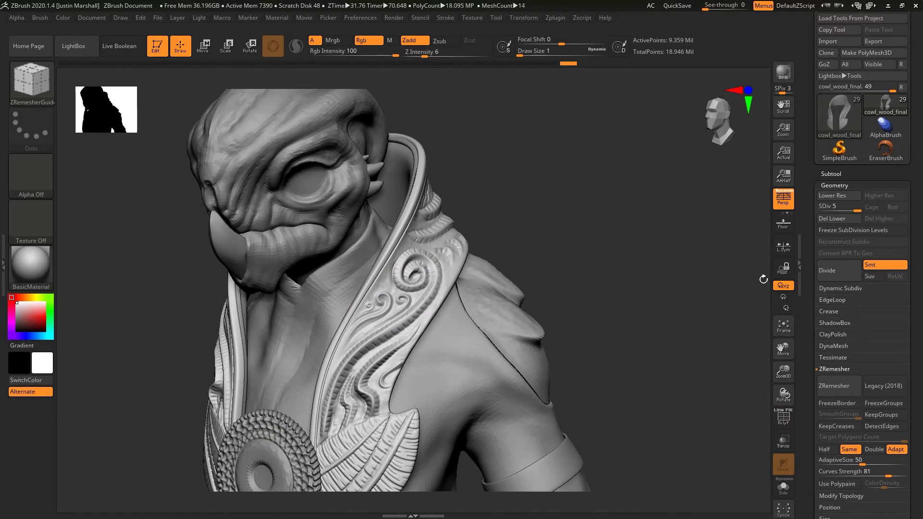
drag(687, 410, 682, 403)
drag(857, 211, 828, 209)
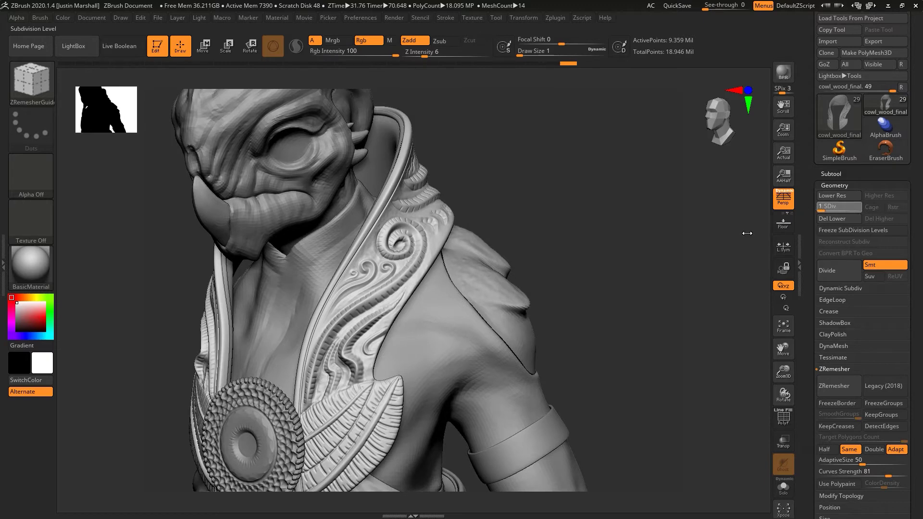
drag(607, 284, 691, 383)
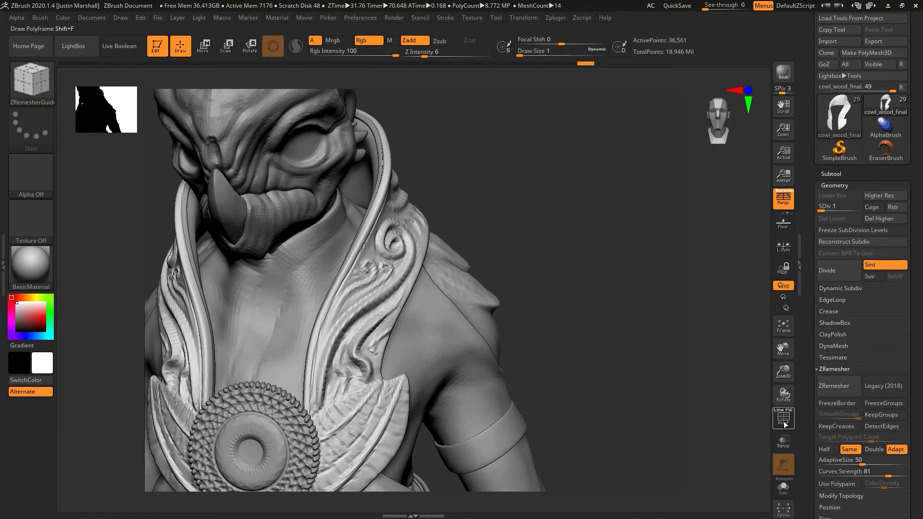
Step: Inspect the cowl's new wireframe from several angles, then make belt_wood active
click(784, 418)
drag(493, 242, 591, 264)
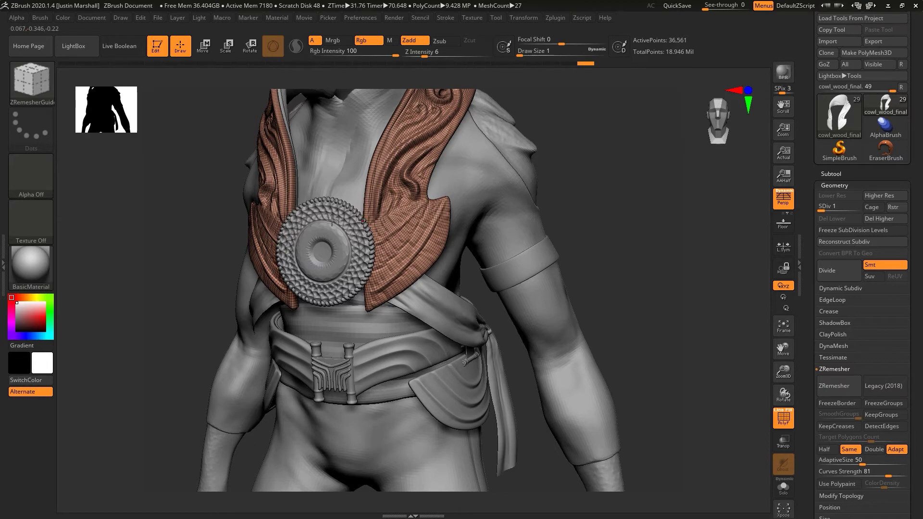
mouse_move(621, 229)
mouse_down()
mouse_move(606, 233)
mouse_move(630, 240)
mouse_up()
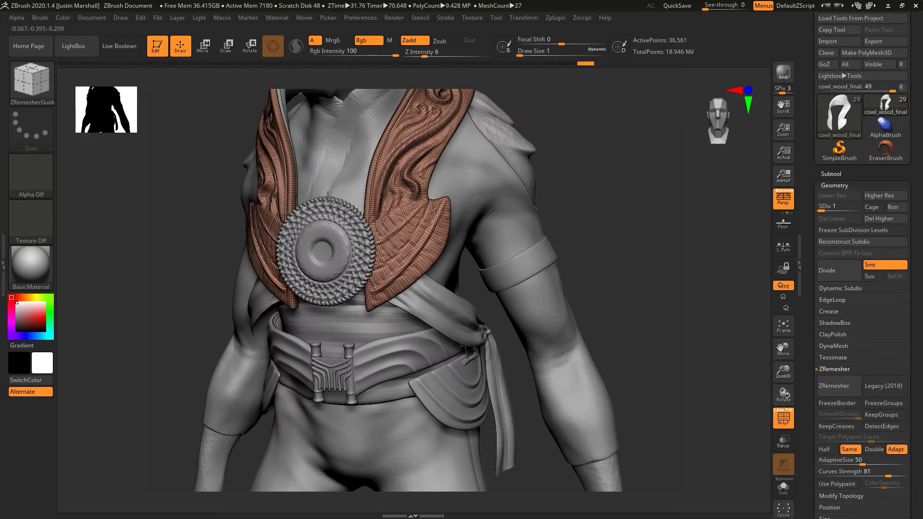
drag(615, 260, 668, 252)
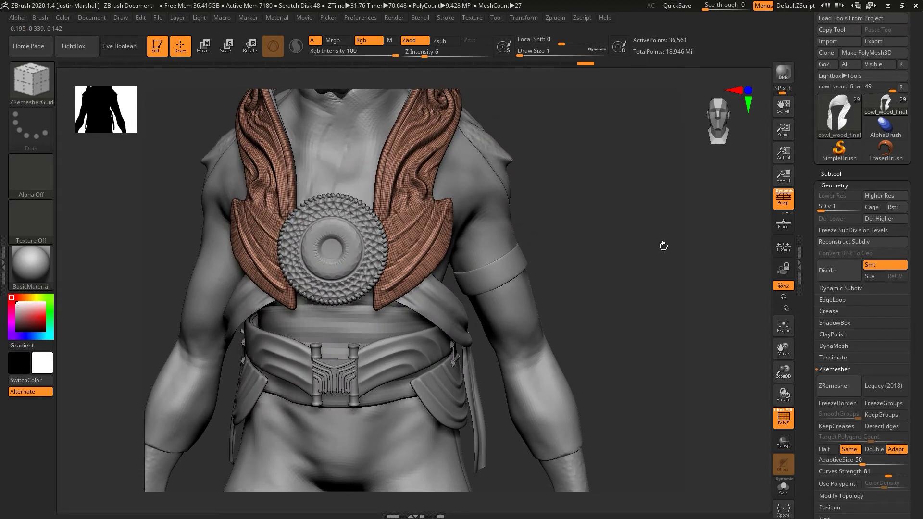
mouse_move(664, 247)
mouse_down()
mouse_move(635, 252)
mouse_move(647, 245)
mouse_move(659, 268)
mouse_move(665, 245)
mouse_move(586, 251)
mouse_move(639, 237)
mouse_move(590, 304)
mouse_up()
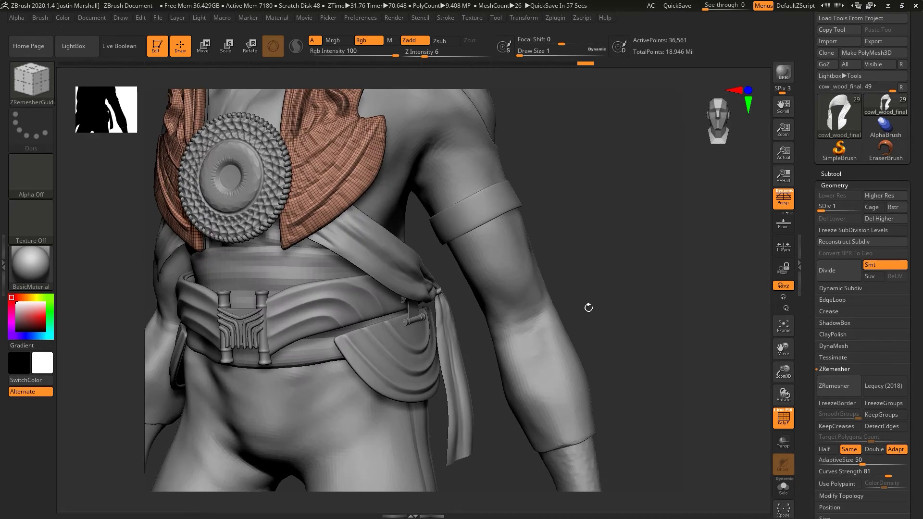
alt+click(444, 307)
Step: Hide the wireframe, lower the belt's SDiv and delete its lower subdivision levels
key(shift+f)
mouse_move(622, 280)
mouse_down()
mouse_move(669, 353)
mouse_move(656, 362)
mouse_move(662, 359)
mouse_move(641, 334)
mouse_up()
mouse_move(848, 211)
mouse_down()
mouse_move(841, 212)
mouse_move(850, 210)
mouse_up()
click(832, 218)
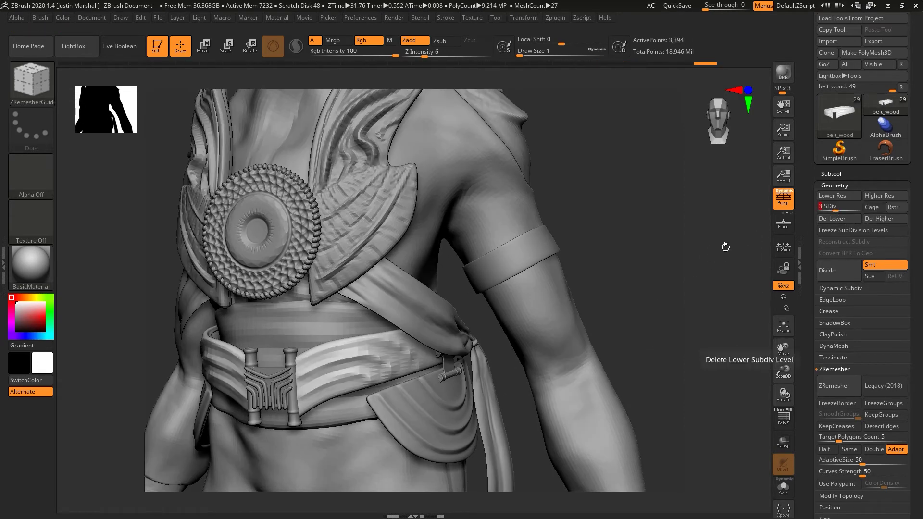
Step: Freeze belt_wood's subdivision levels and remesh it with ZRemesher
drag(726, 245, 741, 269)
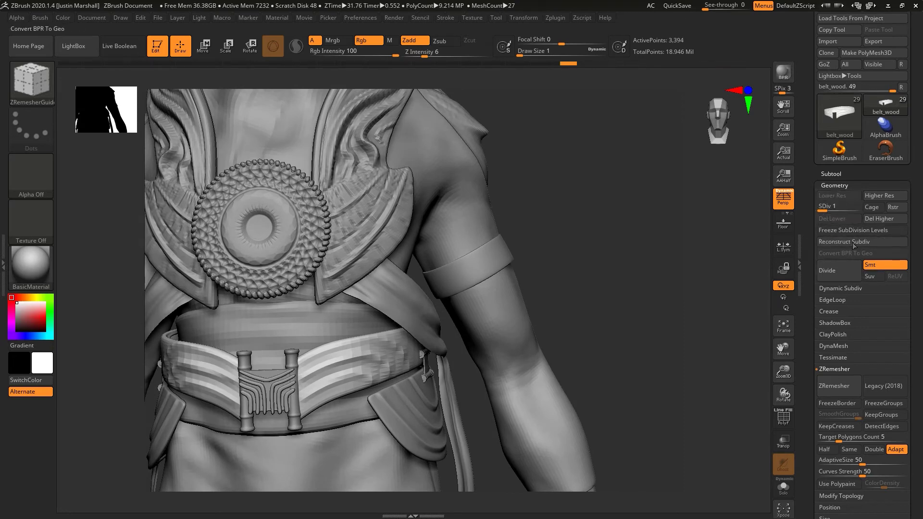
click(849, 230)
drag(671, 359, 811, 337)
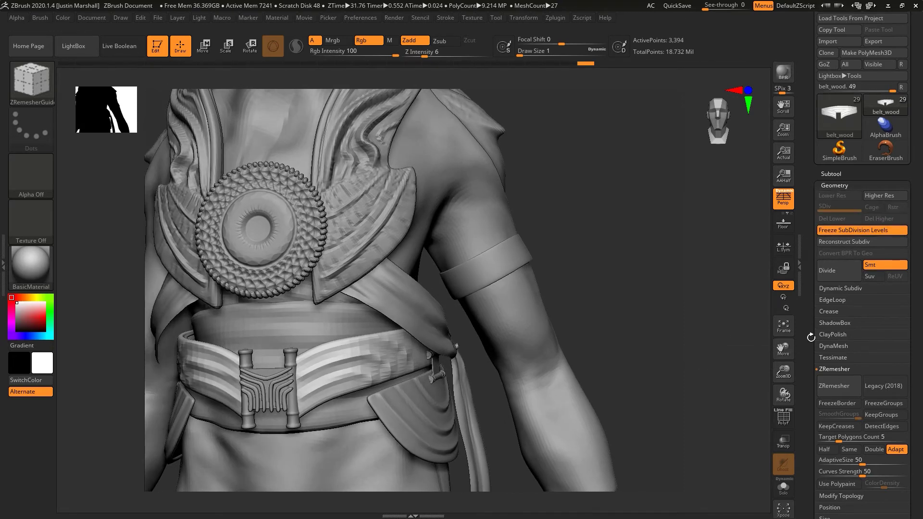
click(836, 385)
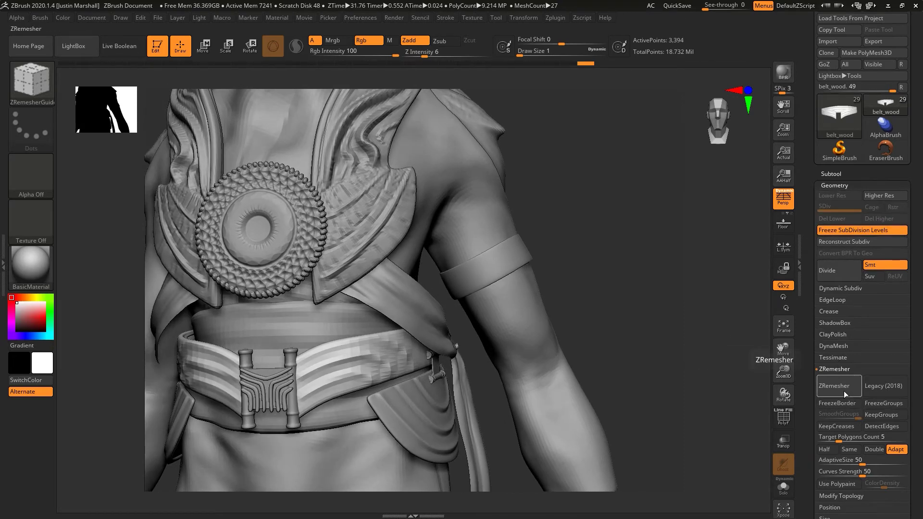
Step: Make hip_lf the active subtool at subdivision level 3
drag(741, 346, 698, 325)
alt+click(420, 422)
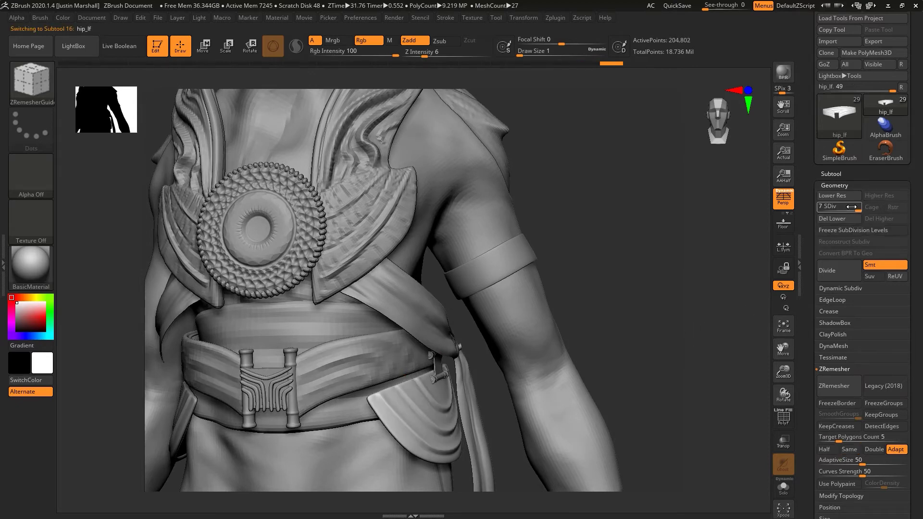
click(837, 210)
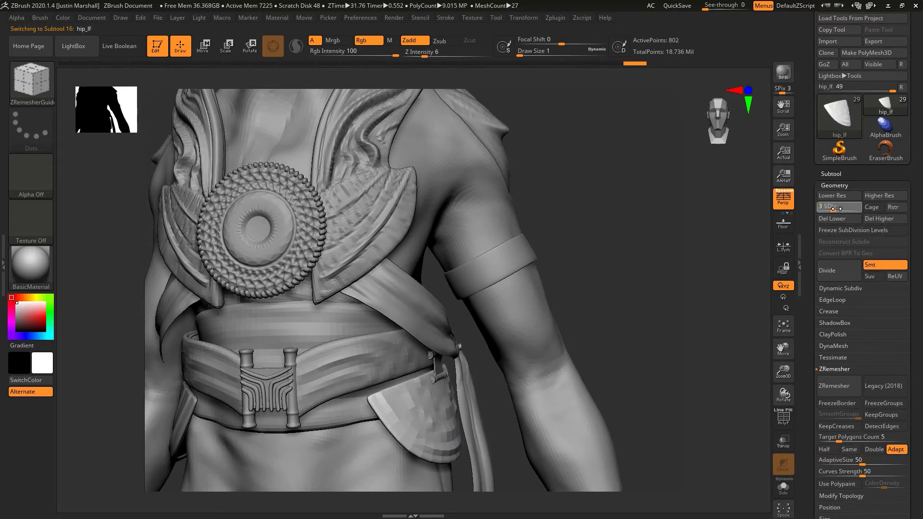
Step: Delete the lower subdivision levels of hip_lf
click(832, 218)
drag(684, 303, 589, 349)
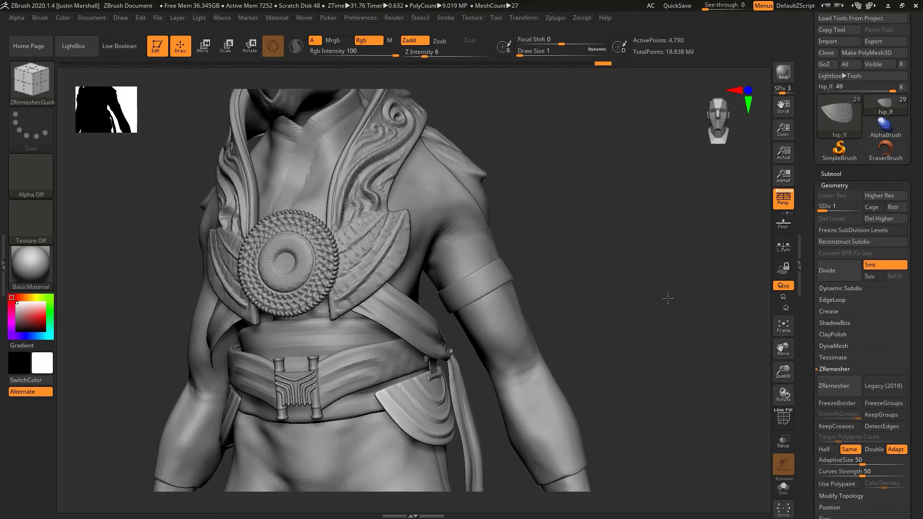
drag(620, 233, 627, 213)
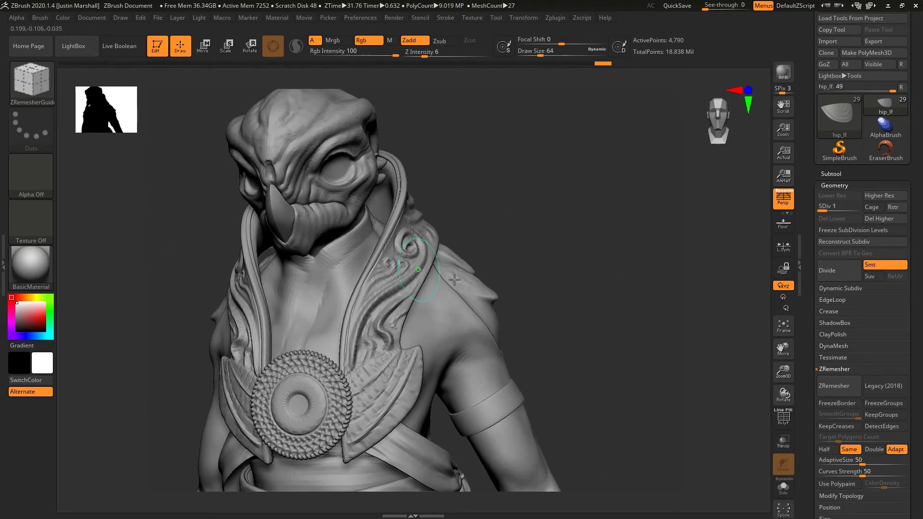
Step: Unwrap belt_wood and then hip_lf with UV Master's Unwrap
click(556, 18)
click(560, 18)
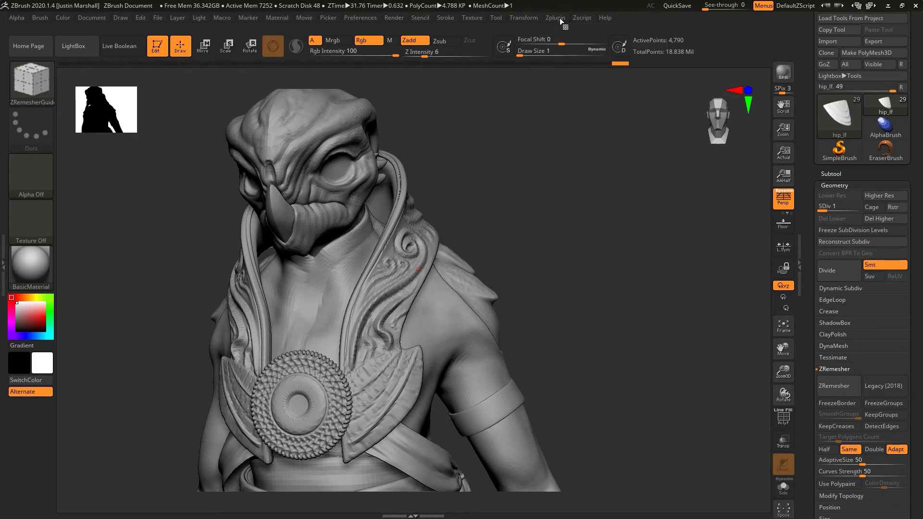
click(559, 18)
click(582, 128)
click(559, 18)
click(575, 220)
click(579, 245)
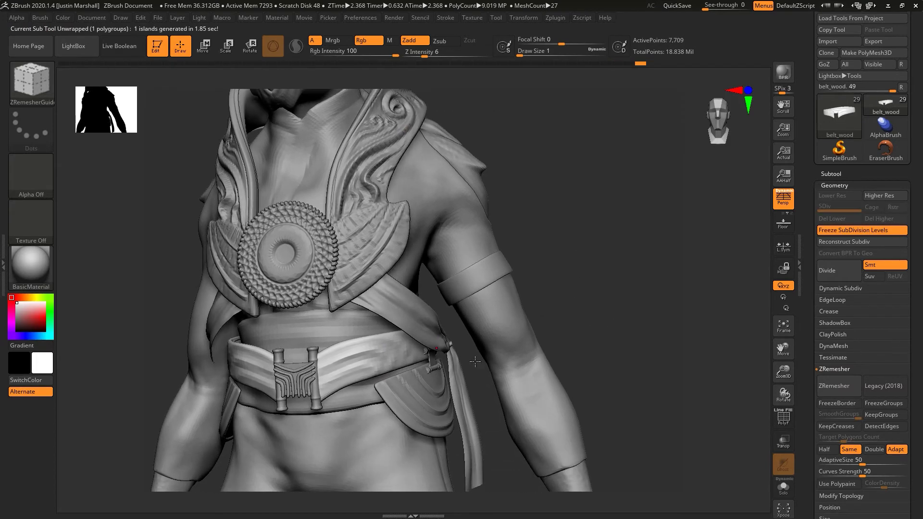
click(558, 17)
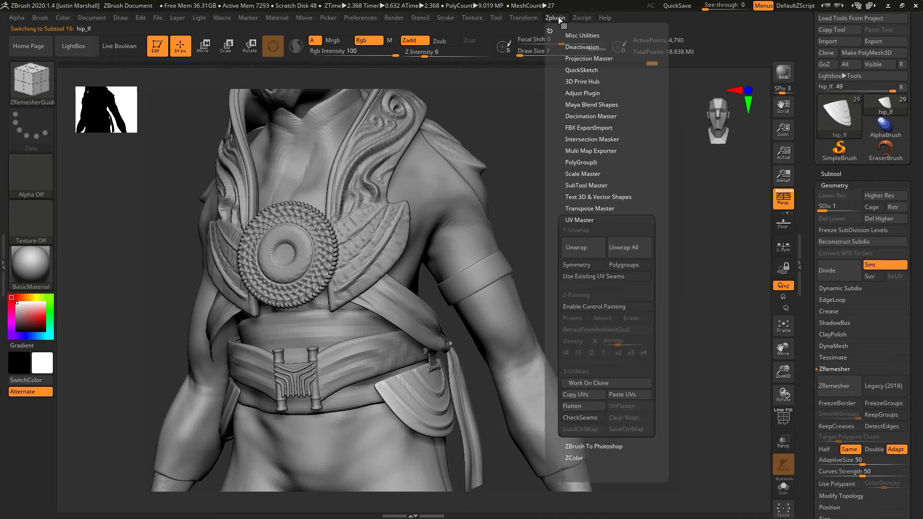
click(579, 244)
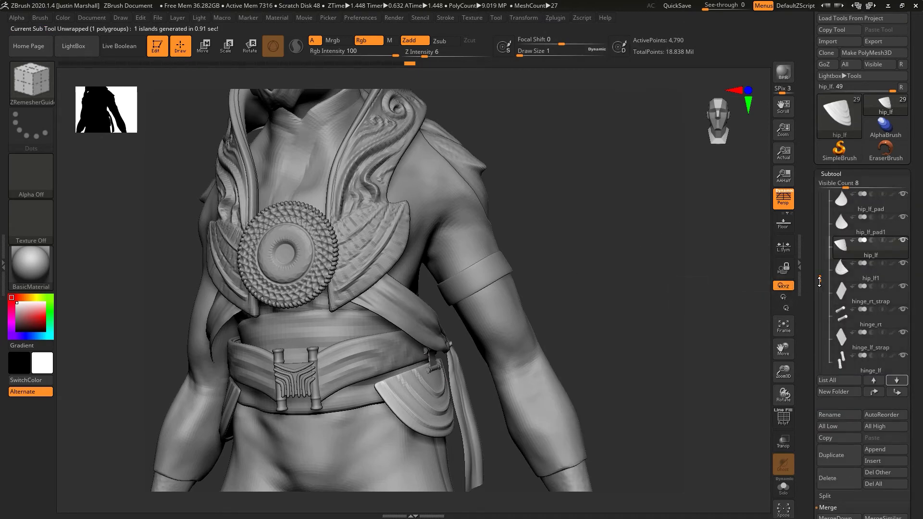
Step: Hide hinge_lf_strap, hinge_lf, buckle_sides, belt_pad, medallion and hip subtools, then view the back
drag(820, 279, 820, 296)
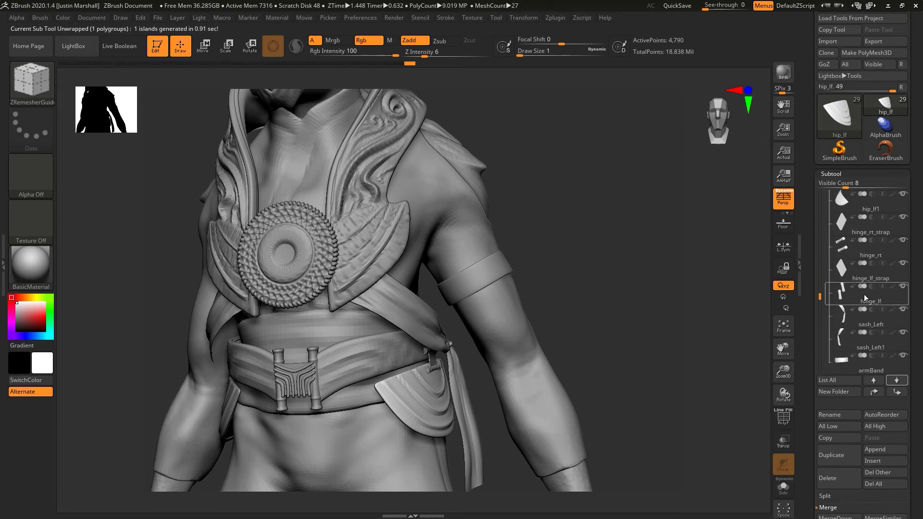
click(907, 264)
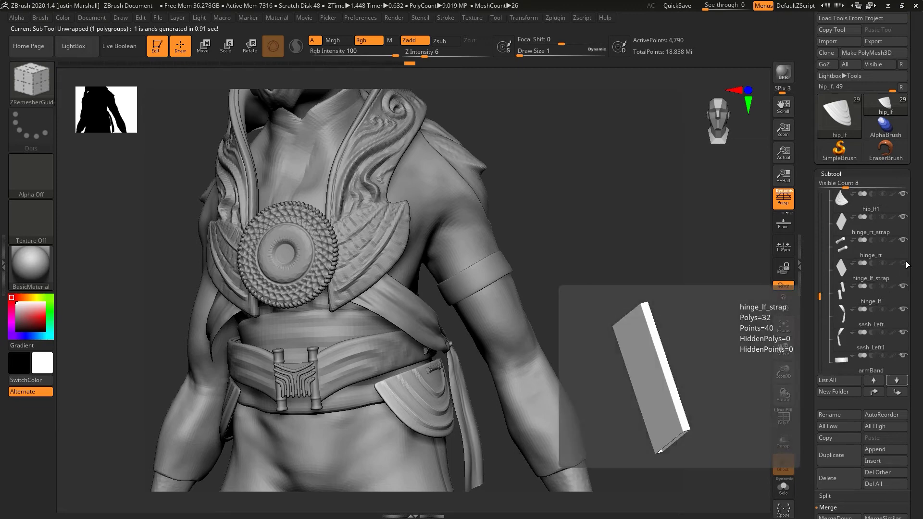
click(906, 294)
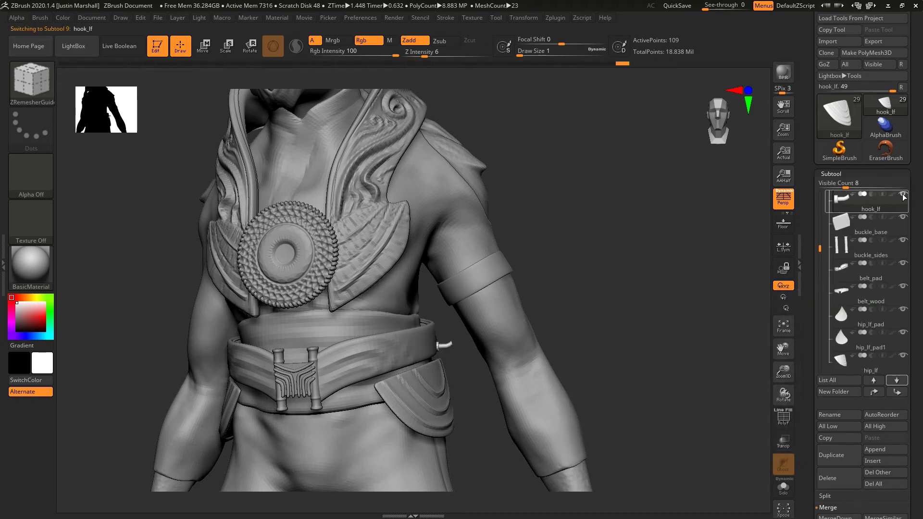
click(904, 239)
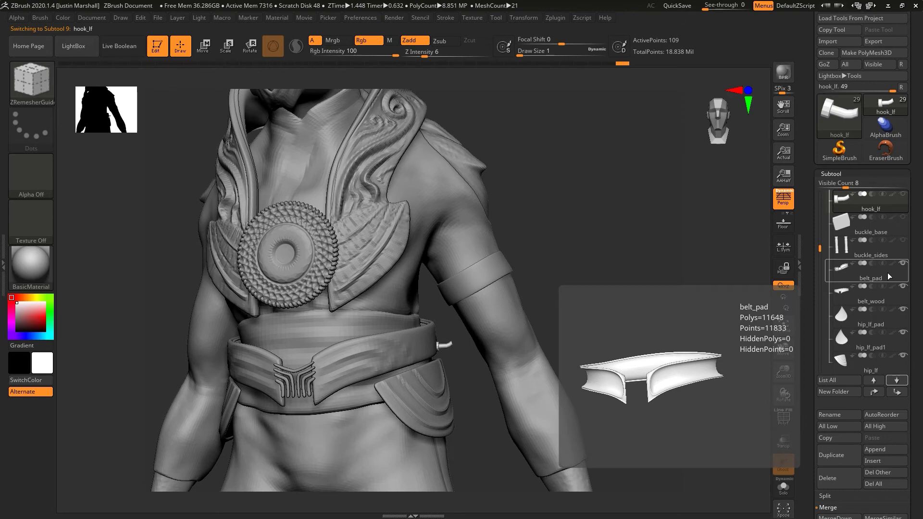
click(903, 263)
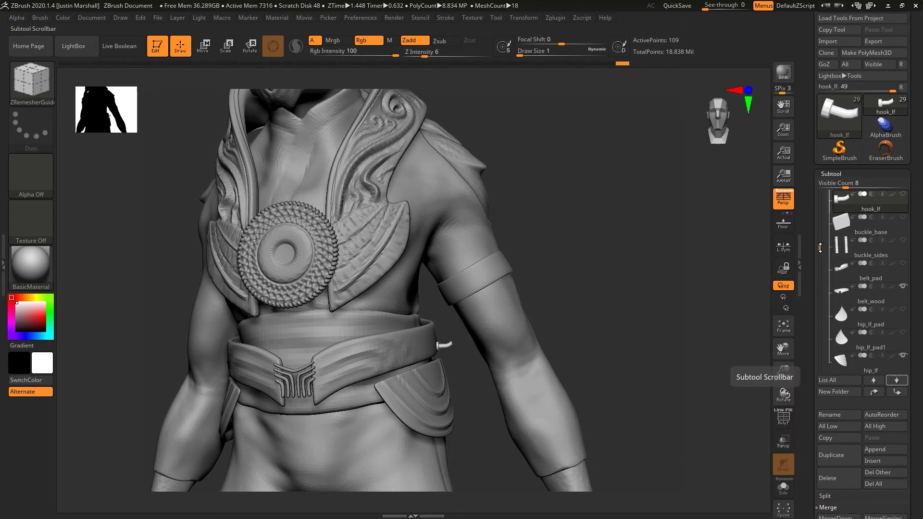
drag(820, 248, 821, 258)
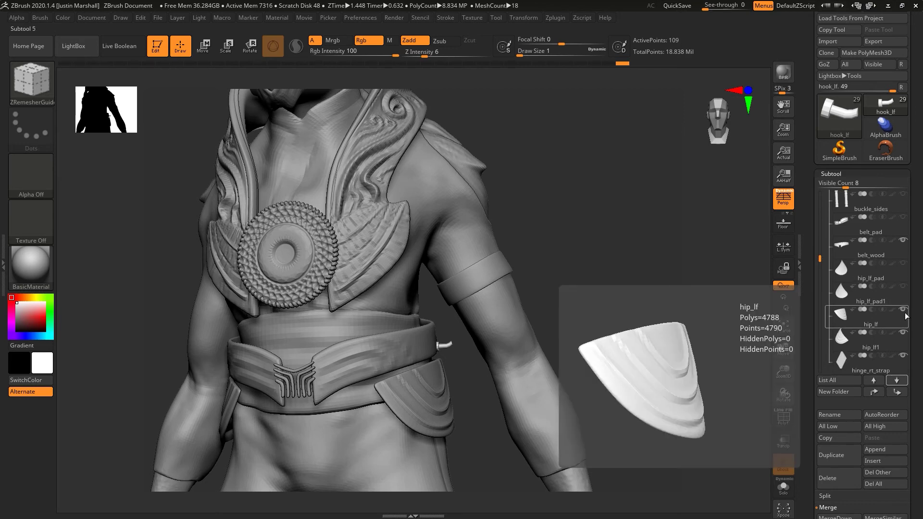
drag(904, 336, 904, 315)
drag(601, 266, 668, 295)
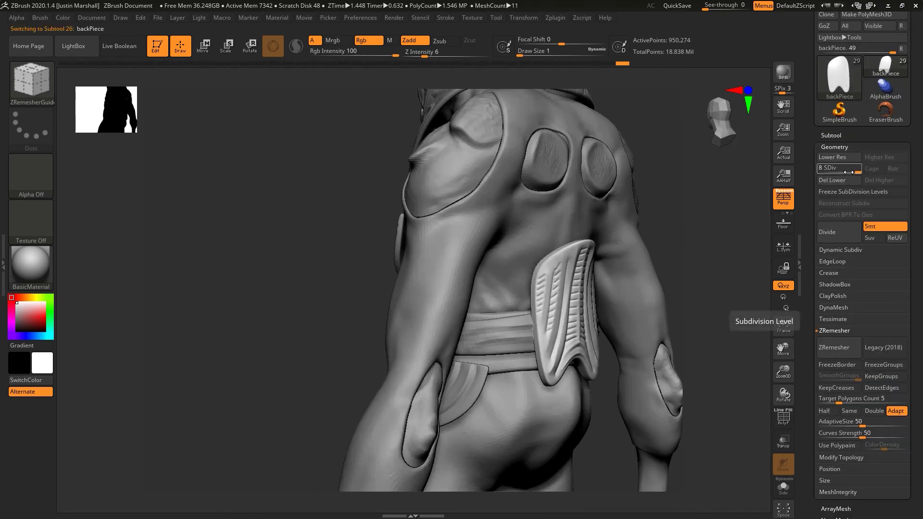
Step: Lower backPiece to SDiv 1, freeze its subdivision levels, then make the buckle active
drag(841, 172, 829, 172)
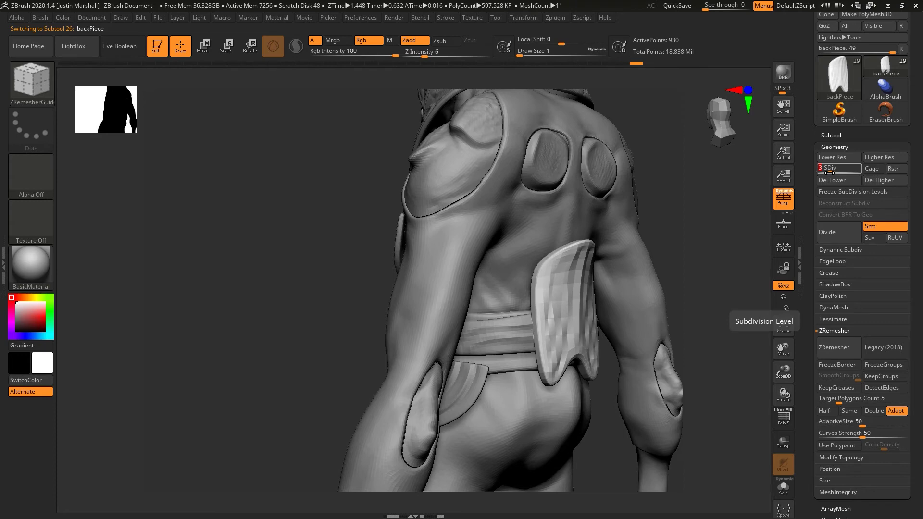
click(847, 191)
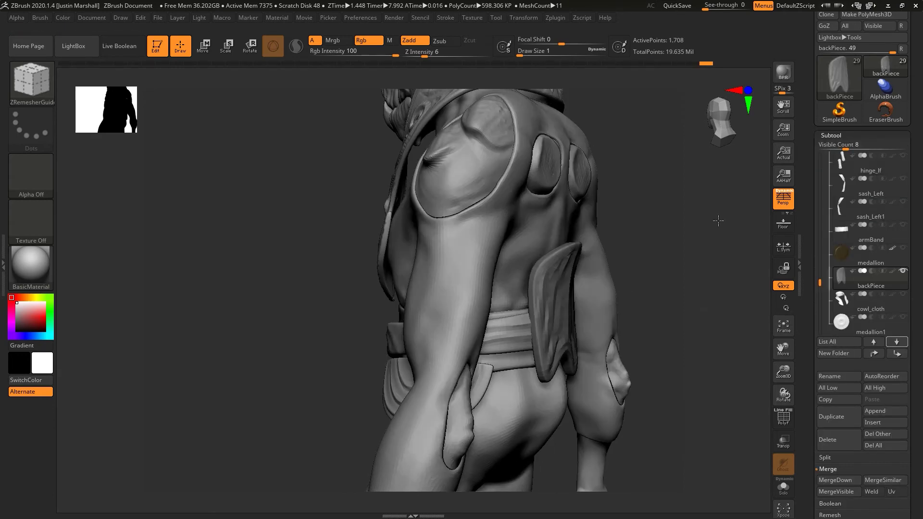
drag(718, 220, 598, 208)
mouse_move(413, 226)
alt+mouse_down()
mouse_move(657, 211)
mouse_move(420, 233)
alt+mouse_up()
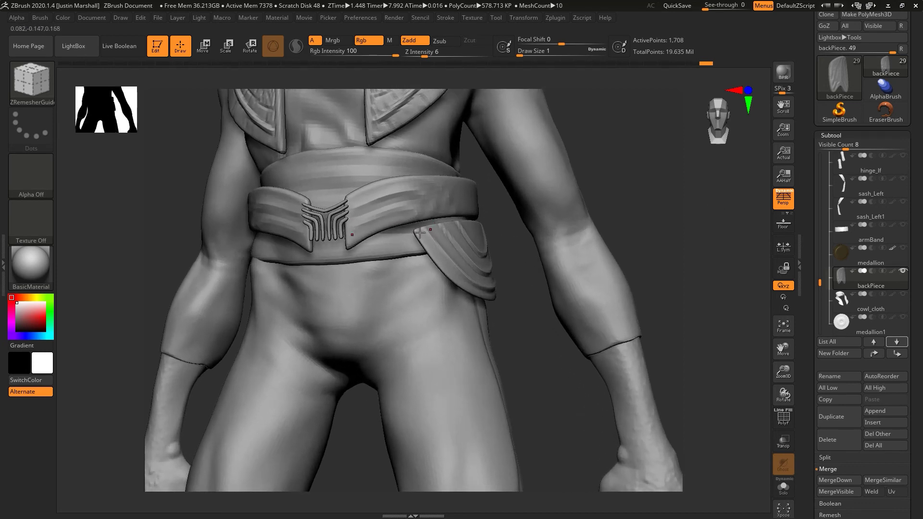
alt+click(330, 218)
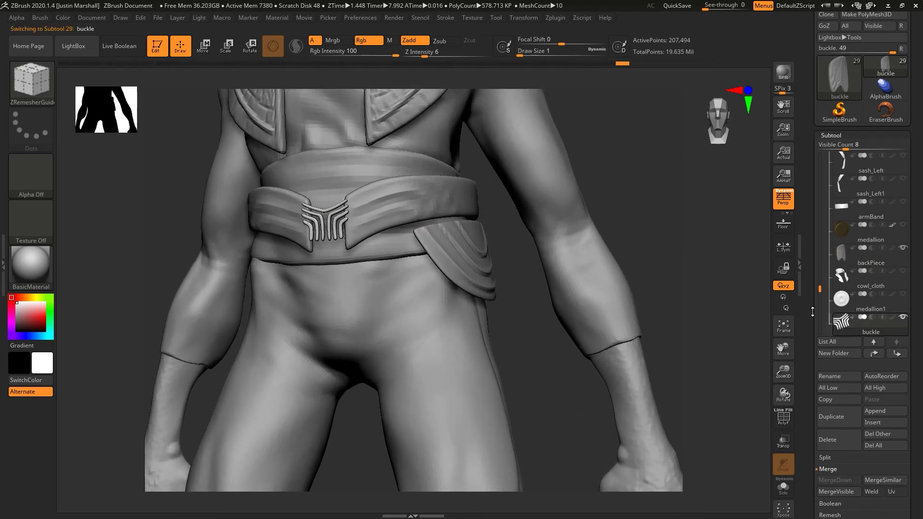
Step: Frame the buckle subtool and rotate the view around the whole character
alt+drag(702, 250, 585, 313)
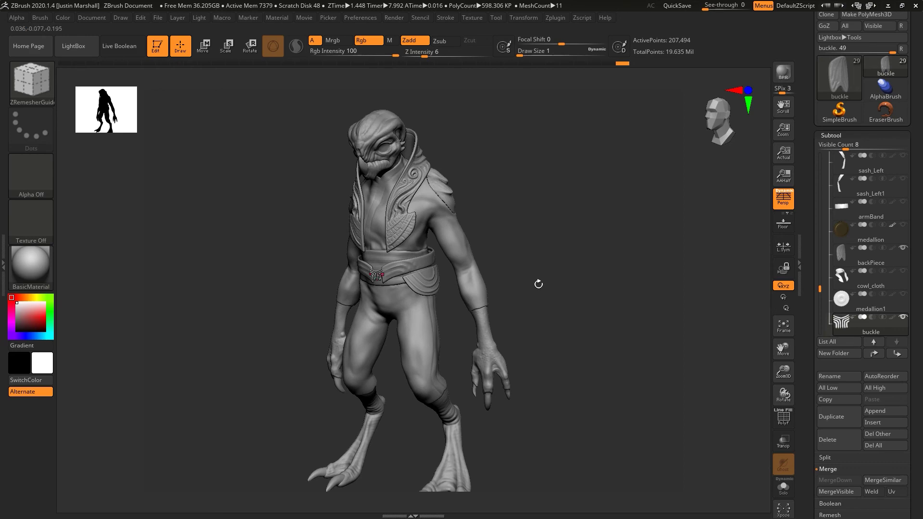
click(784, 326)
alt+drag(663, 264, 584, 270)
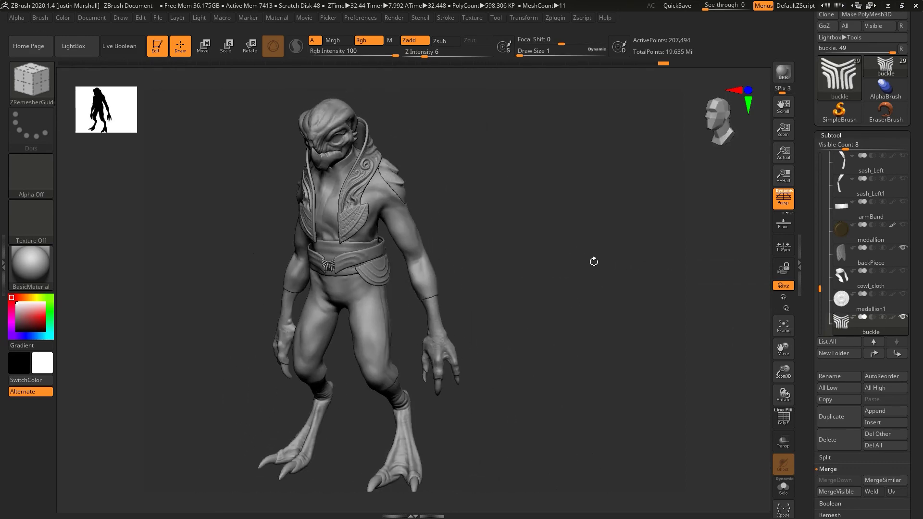
Step: Export the visible subtools via FBX ExportImport, replacing baseGeofromZBrush.fbx
click(556, 19)
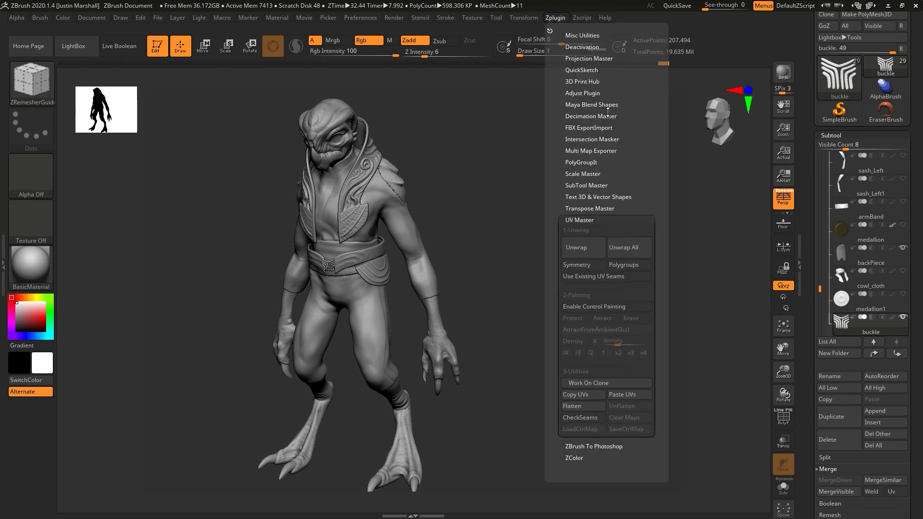
click(591, 117)
click(593, 117)
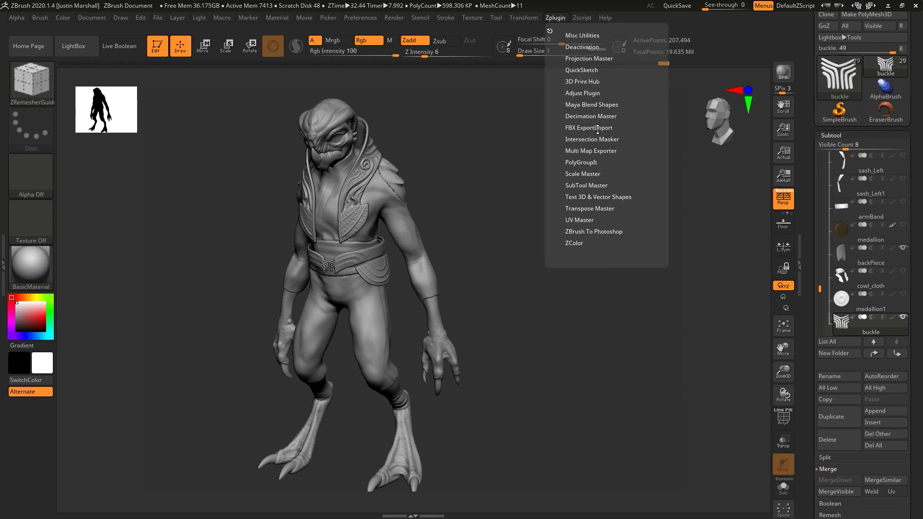
click(598, 129)
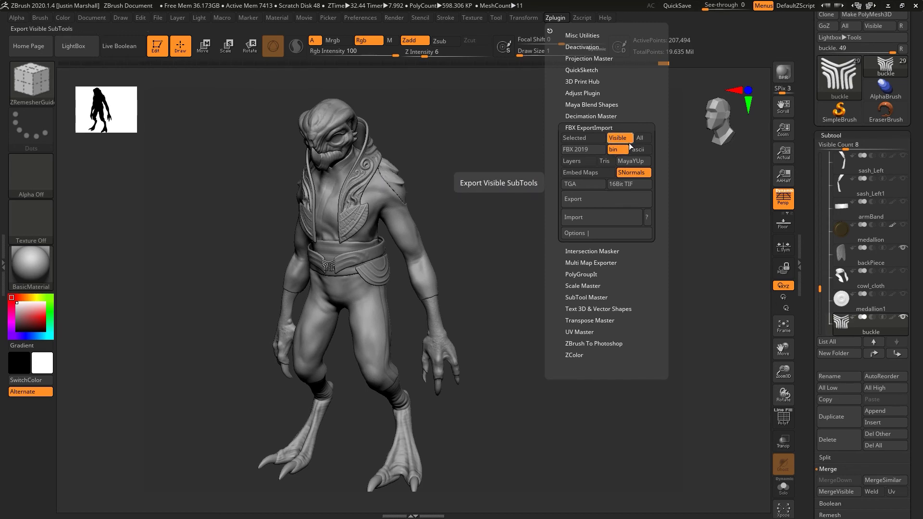
click(606, 204)
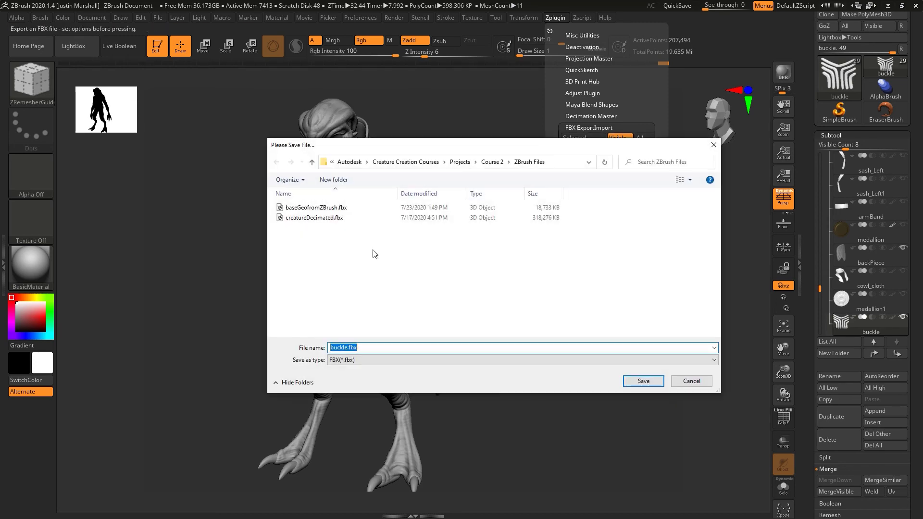
click(317, 209)
click(643, 381)
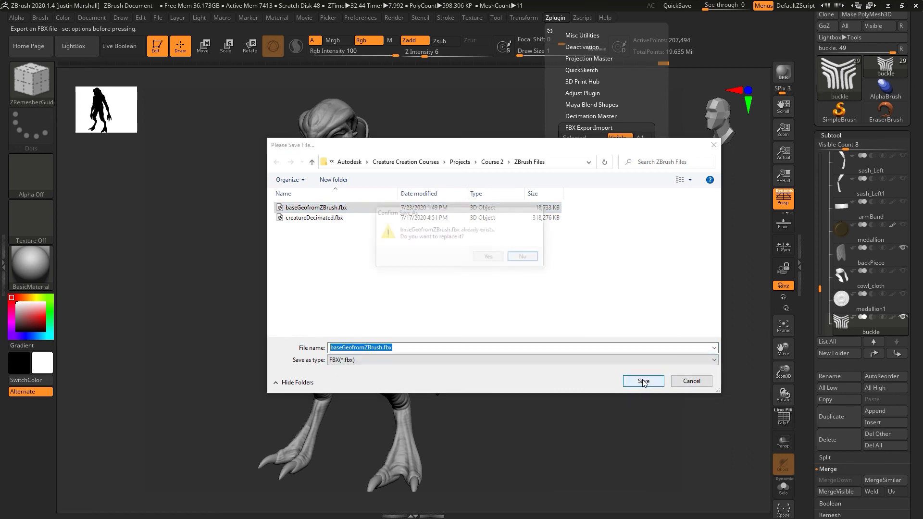
click(489, 256)
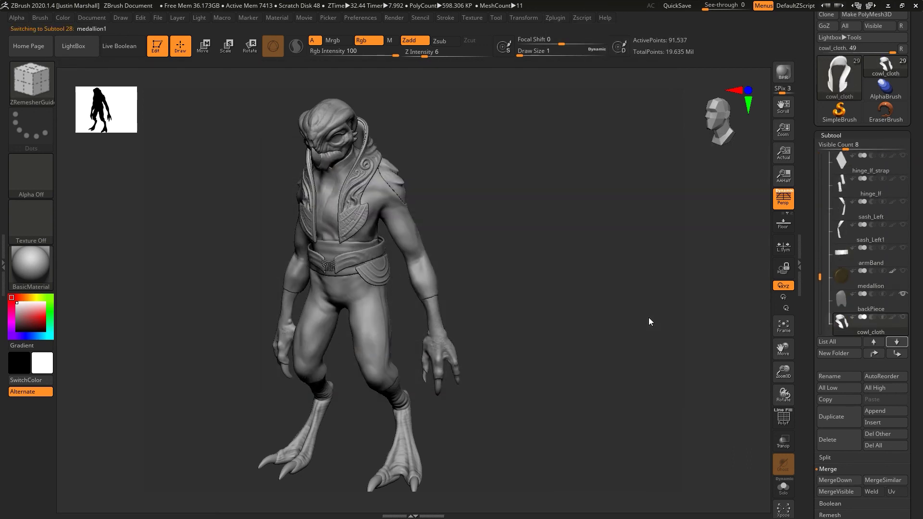